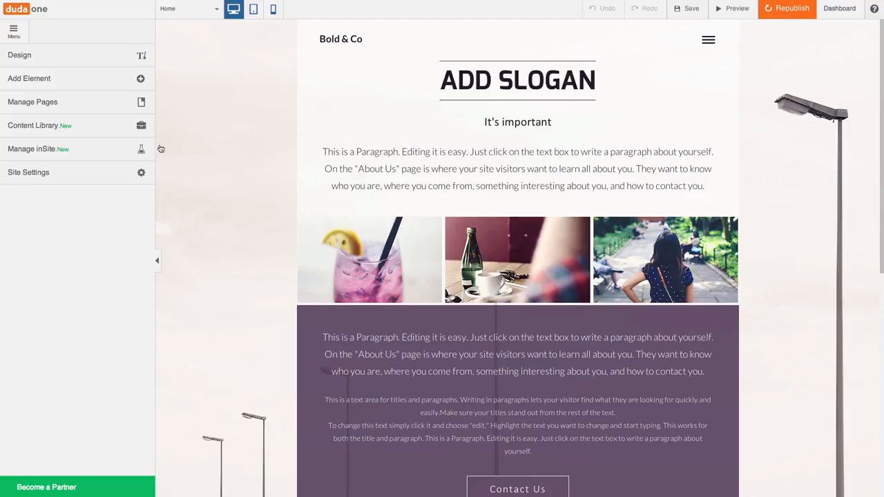
Create a new inSite from the First-Time Visitor template that displays a video, and start editing it.
left_click(104, 156)
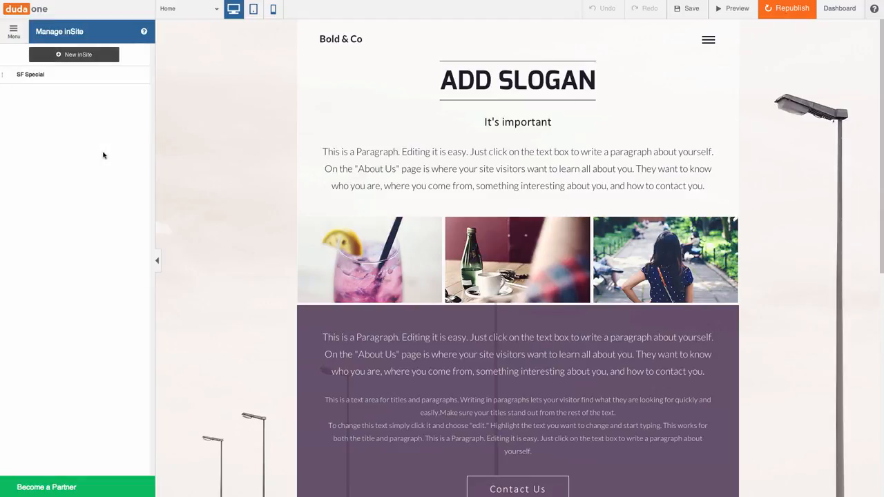
left_click(102, 55)
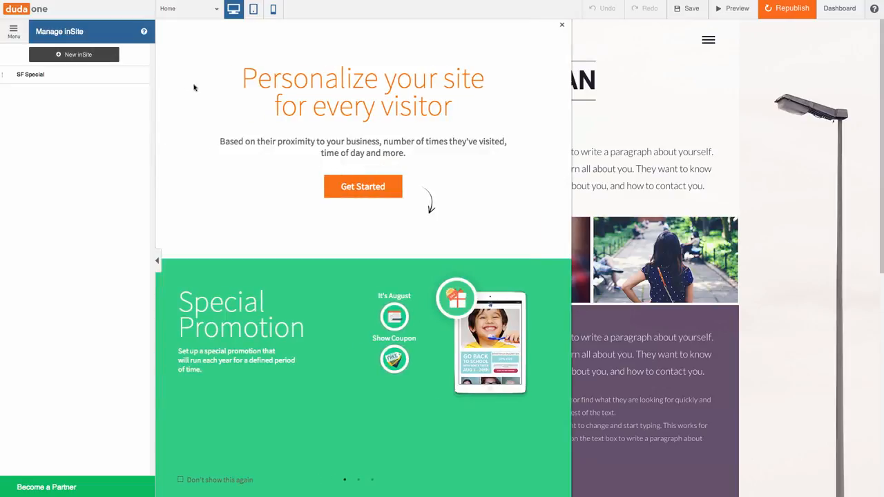
left_click(346, 195)
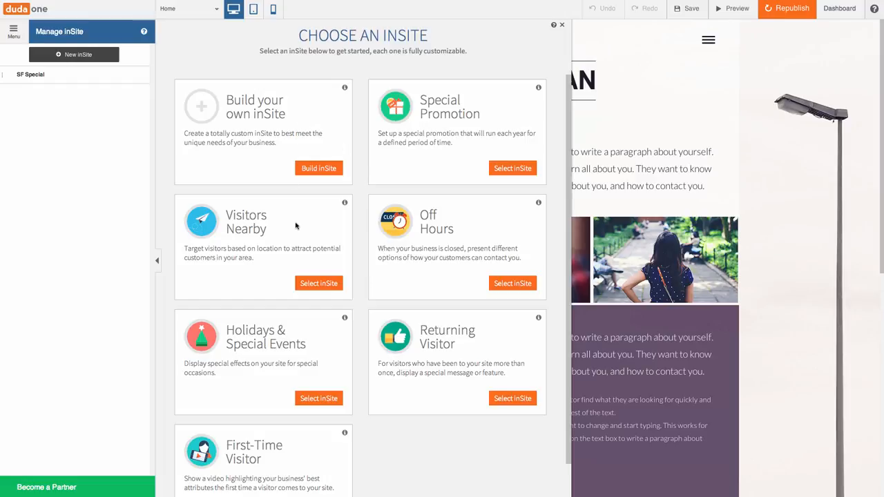
scroll(297, 228, "down", 1)
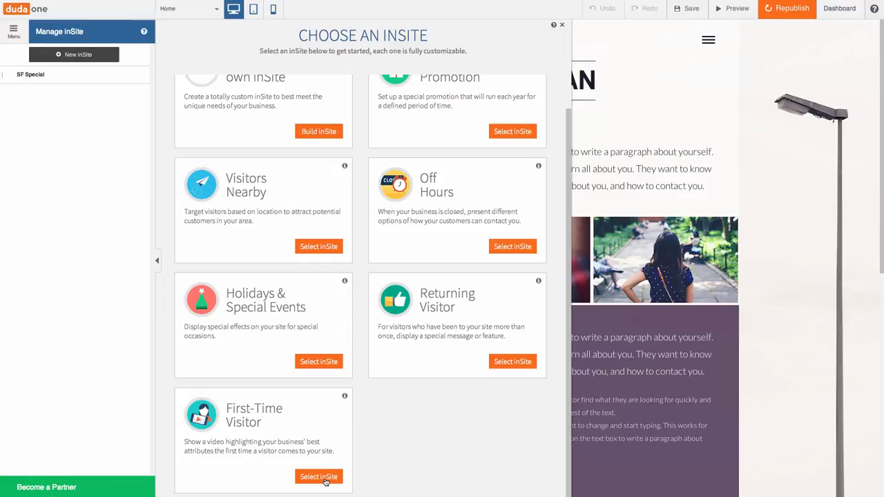
left_click(323, 478)
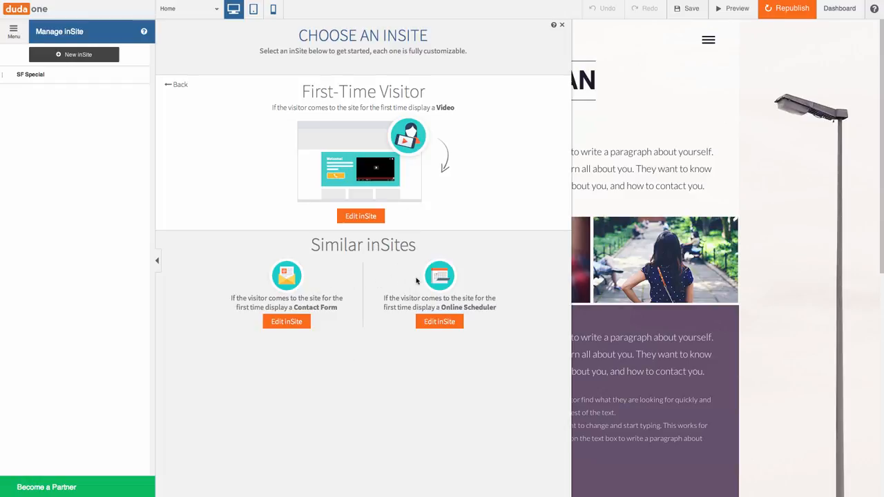
left_click(364, 217)
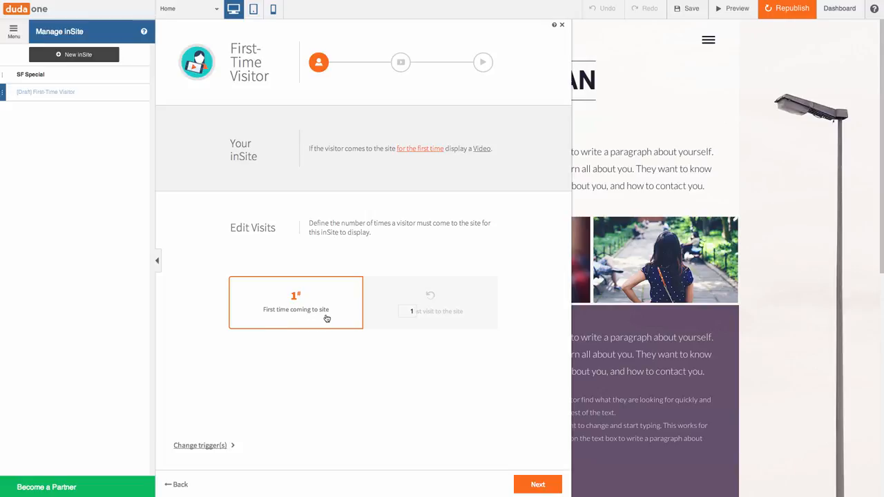
Set the inSite's visit trigger to the 1st visit to the site and continue to the layout choice.
left_click(399, 311)
left_click_drag(403, 311, 412, 311)
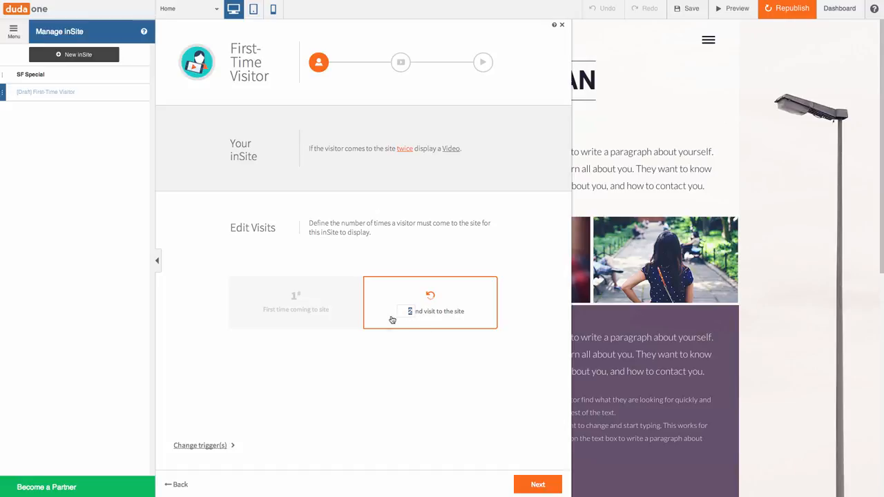
type("1")
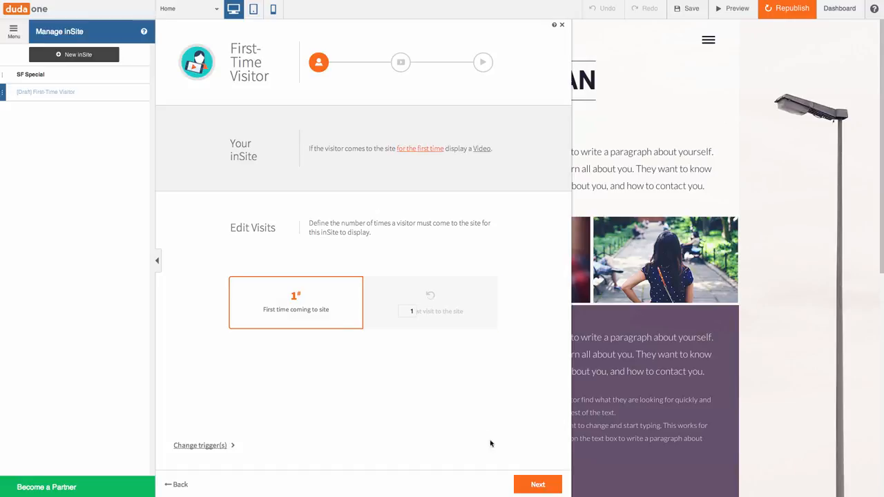
left_click(537, 485)
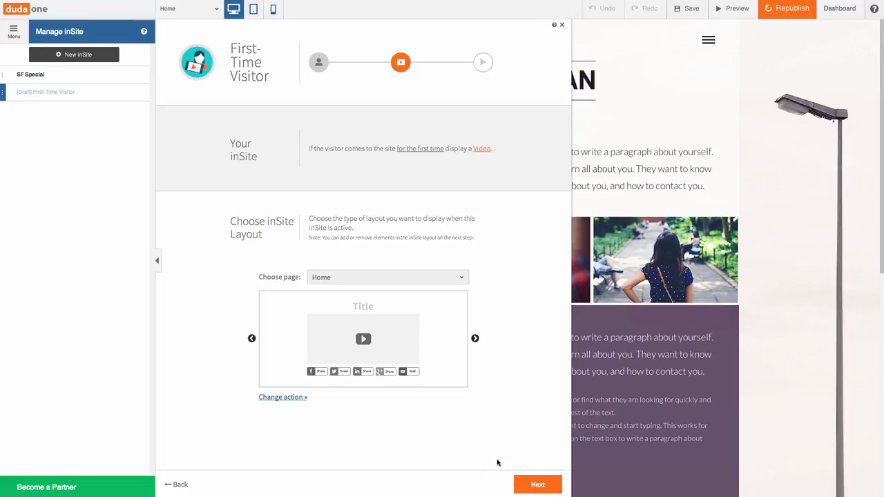
Choose the Home page and the layout with title, text and call button beside the video, and enter inSite editing mode.
left_click(359, 279)
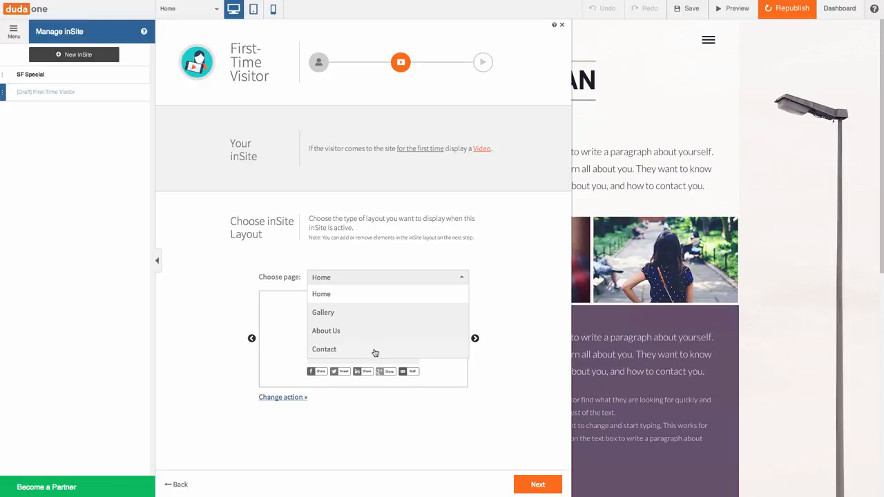
left_click(368, 296)
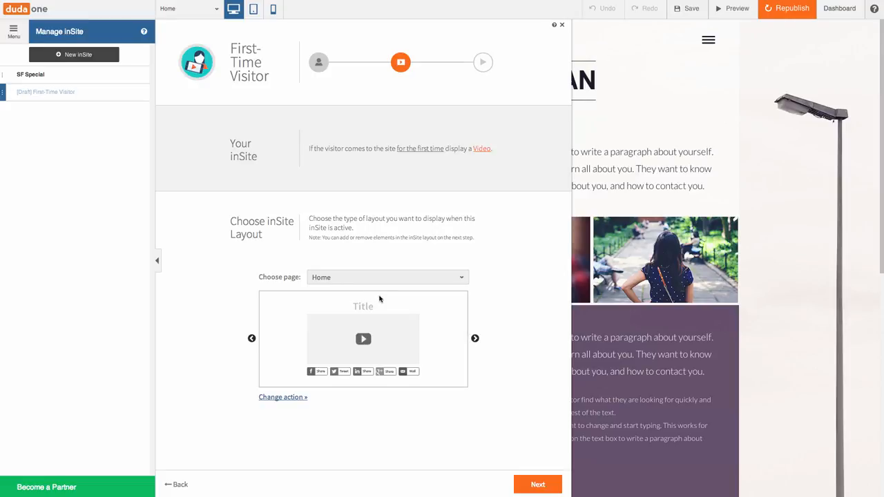
left_click(476, 339)
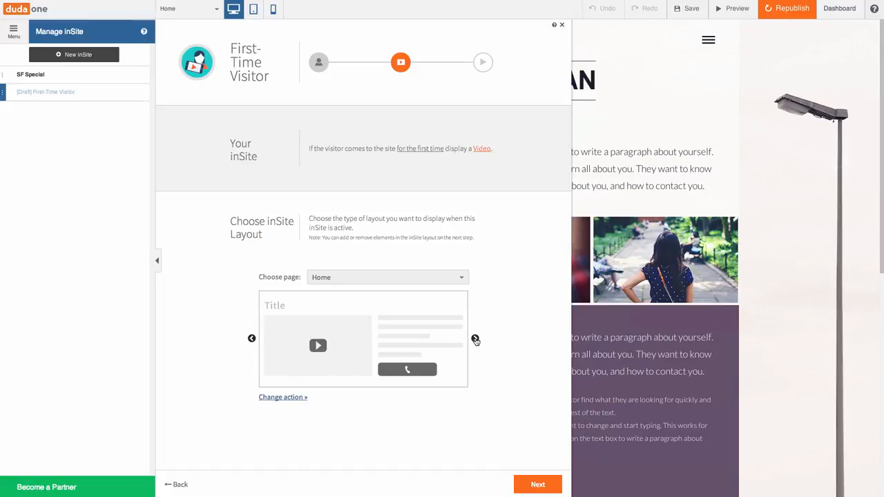
left_click(476, 339)
left_click(476, 339)
left_click(520, 486)
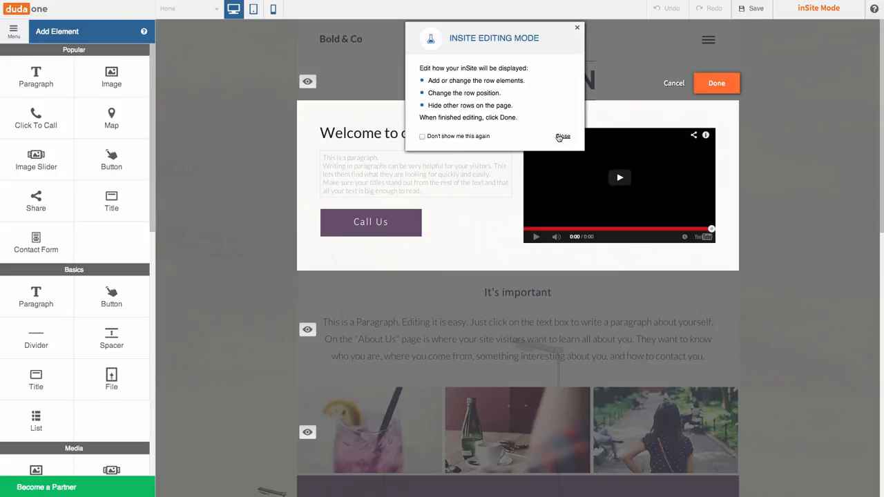
left_click(560, 137)
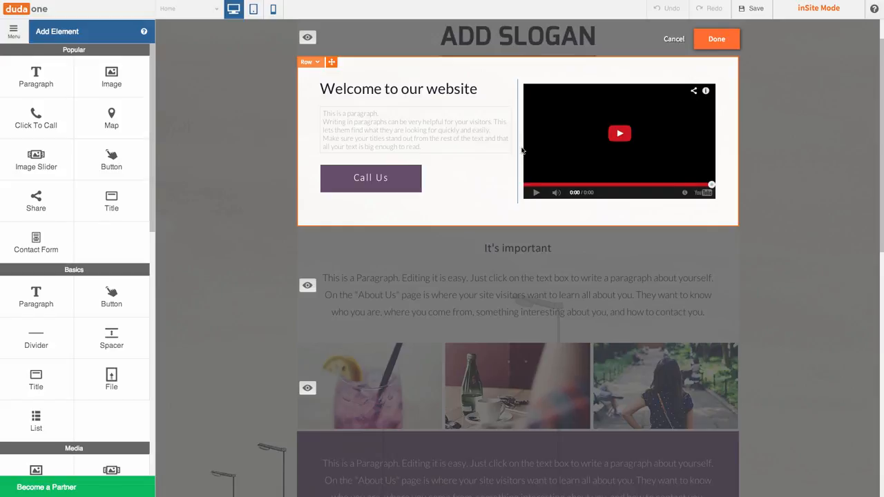
Paste the URL of the "Introducing inSite for DudaOne" video into the welcome row's YouTube video element and apply it.
left_click(614, 145)
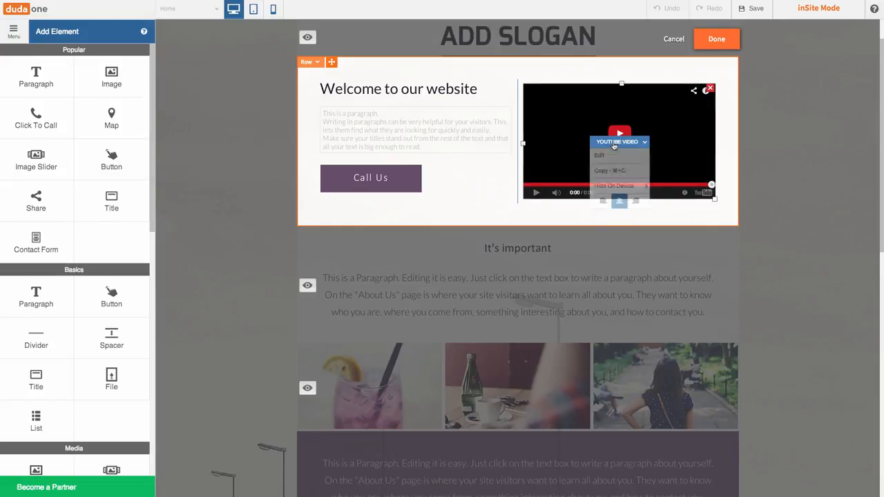
left_click(615, 155)
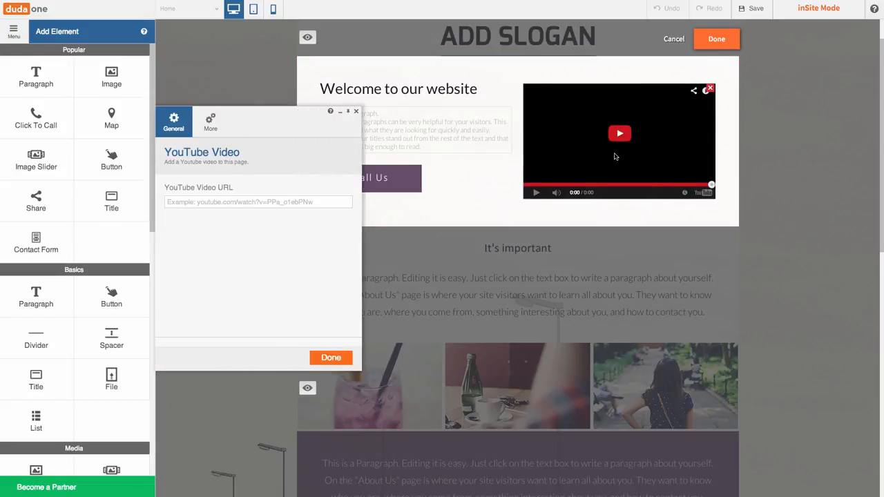
right_click(308, 200)
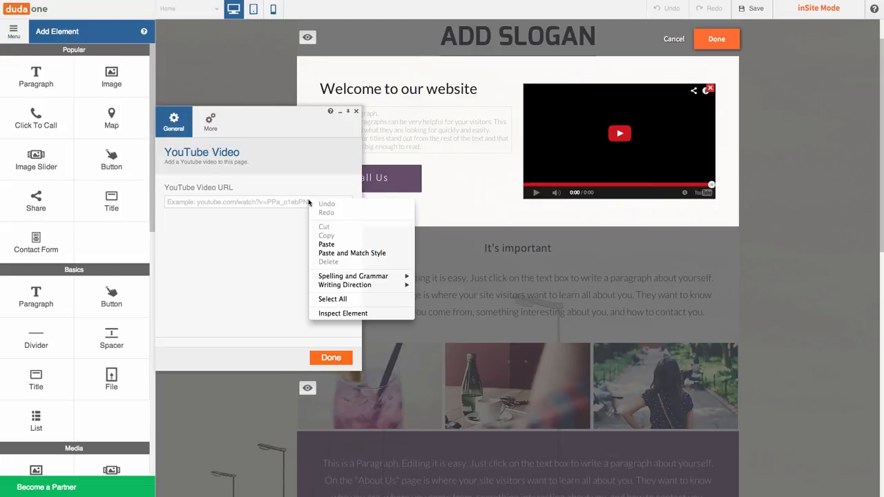
left_click(342, 243)
left_click(350, 362)
left_click(350, 361)
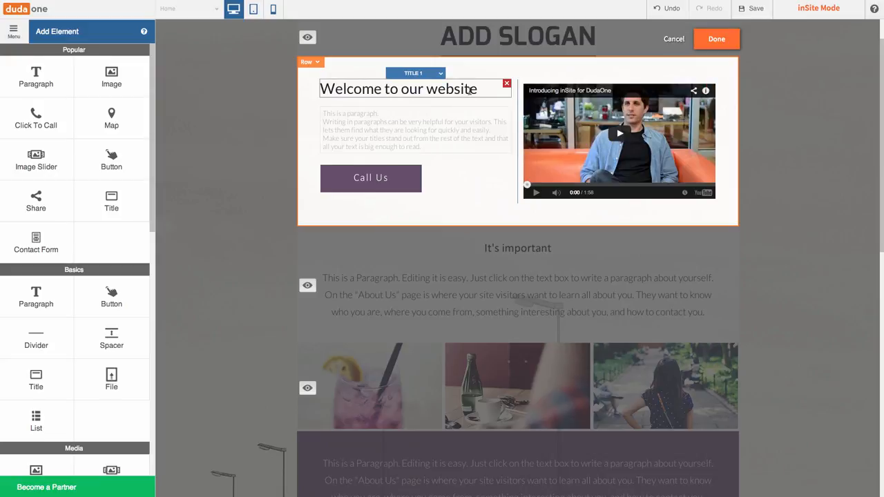
left_click(441, 75)
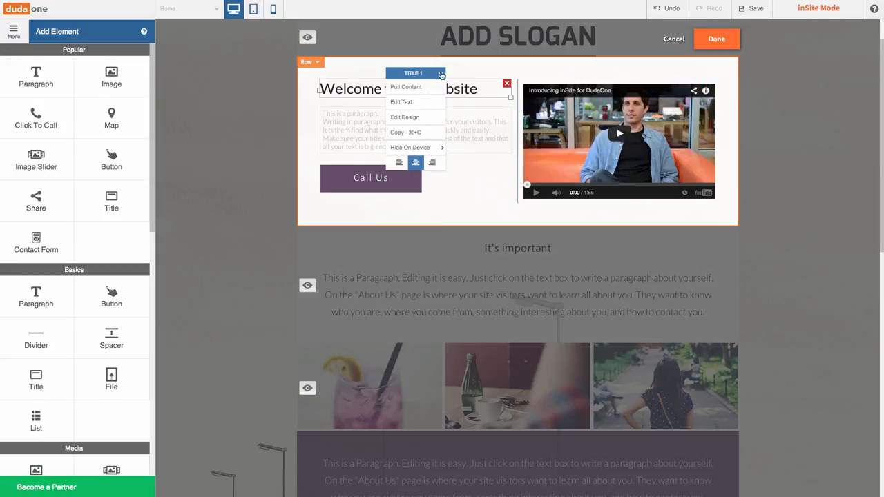
left_click(441, 74)
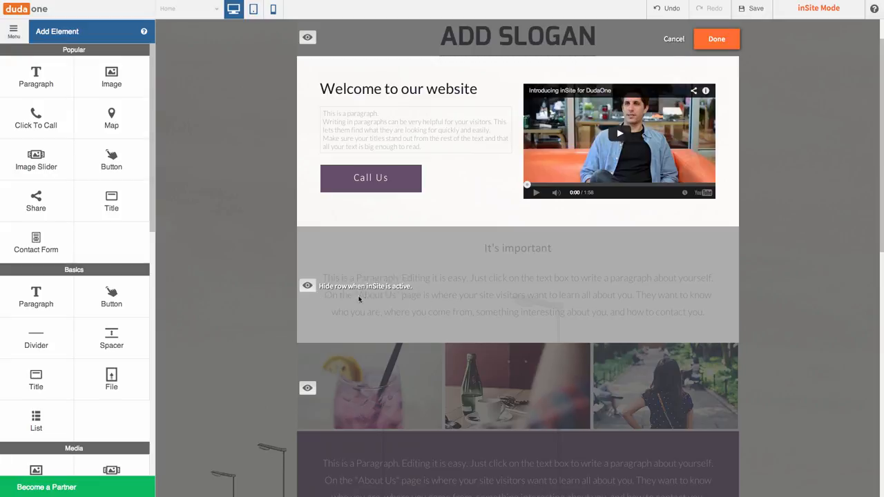
Hide the "It's important" paragraph row while the inSite is active and finish editing the layout.
left_click(308, 286)
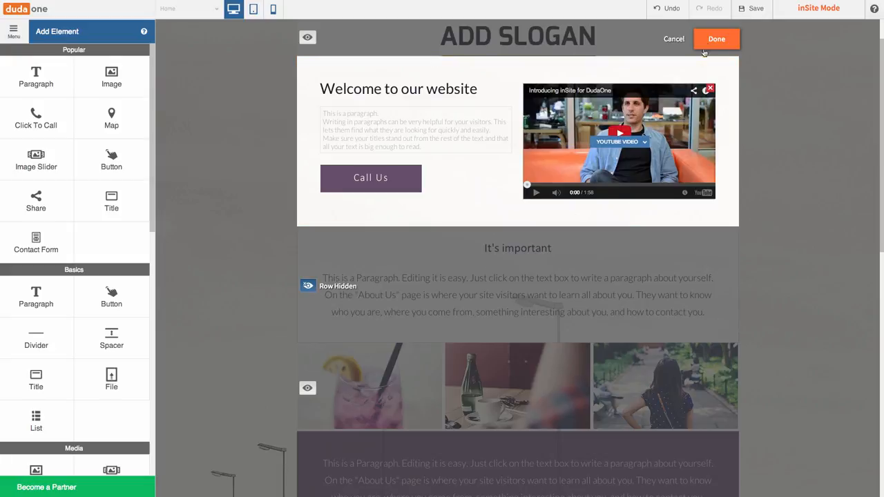
left_click(713, 43)
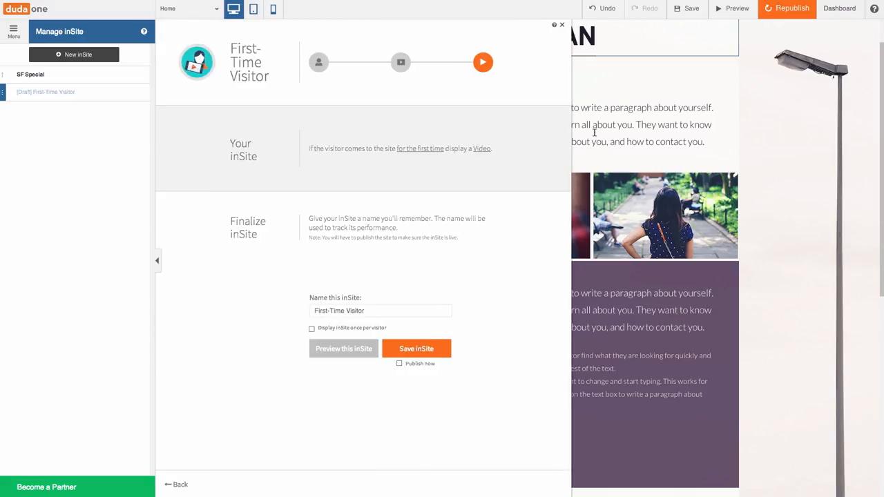
Name the inSite "Welcome Video".
left_click_drag(391, 309, 276, 310)
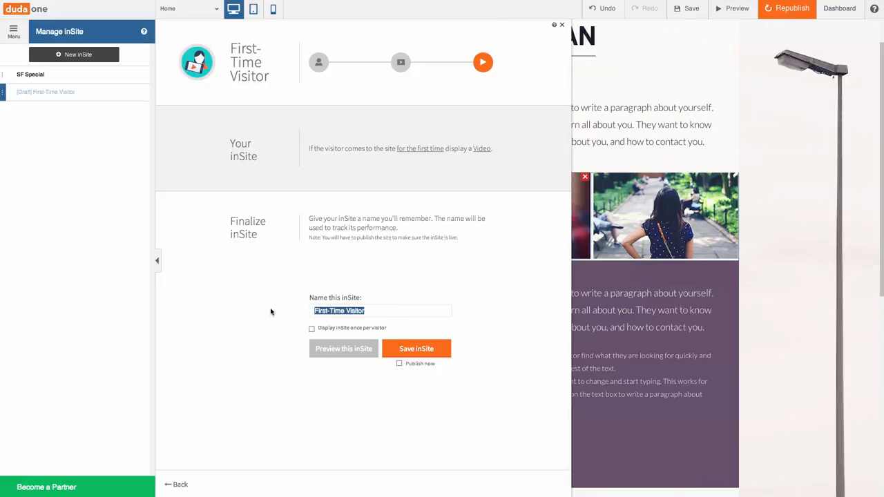
type("Welcome Video")
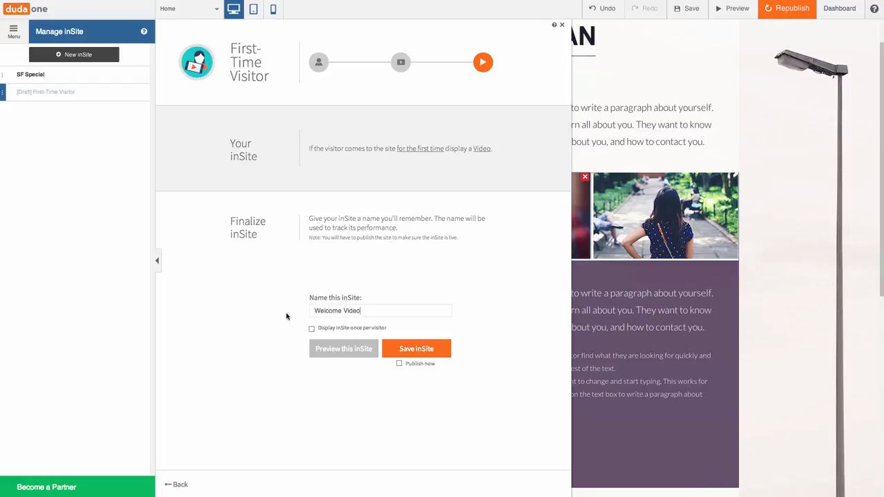
Preview the inSite on the page, return to its final settings, and save it with Publish now enabled.
left_click(318, 352)
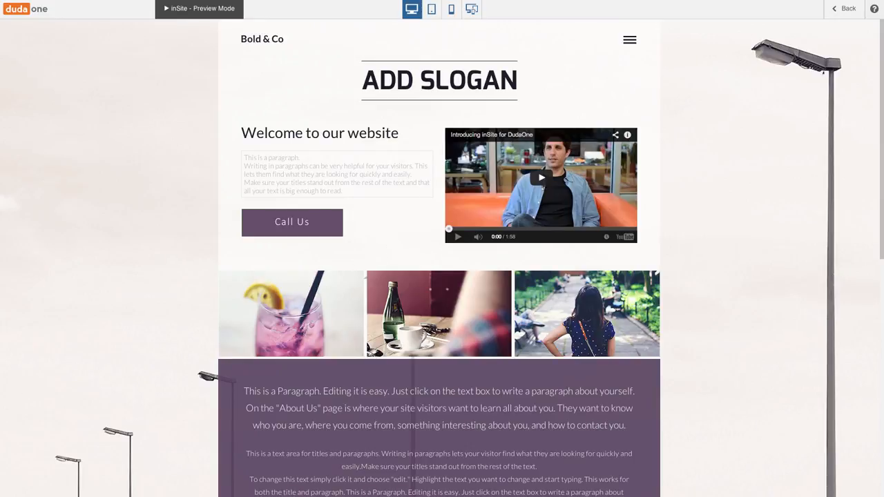
left_click(844, 9)
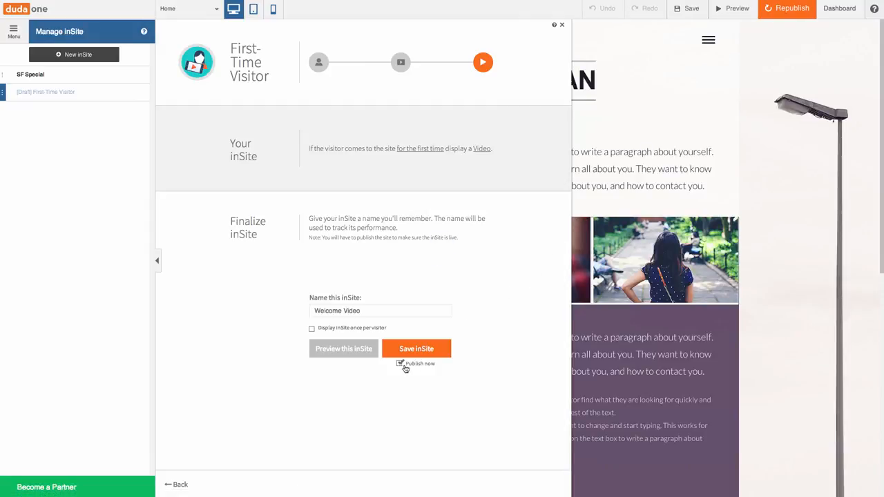
left_click(437, 353)
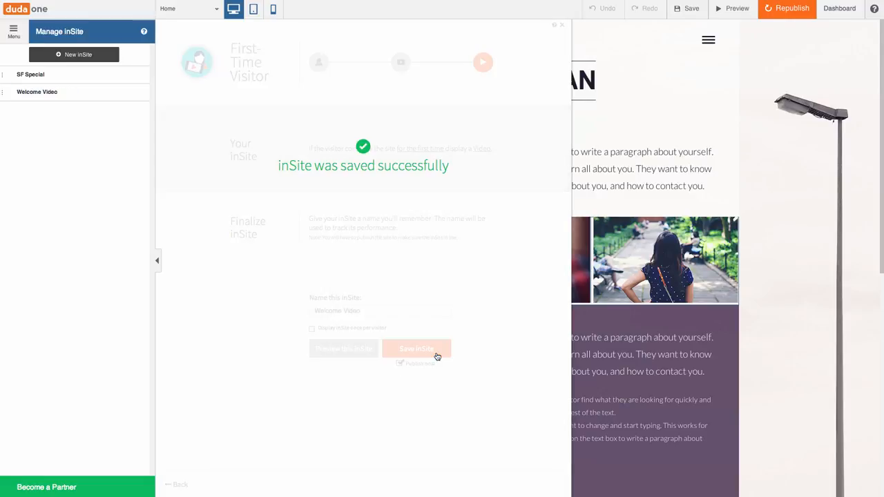